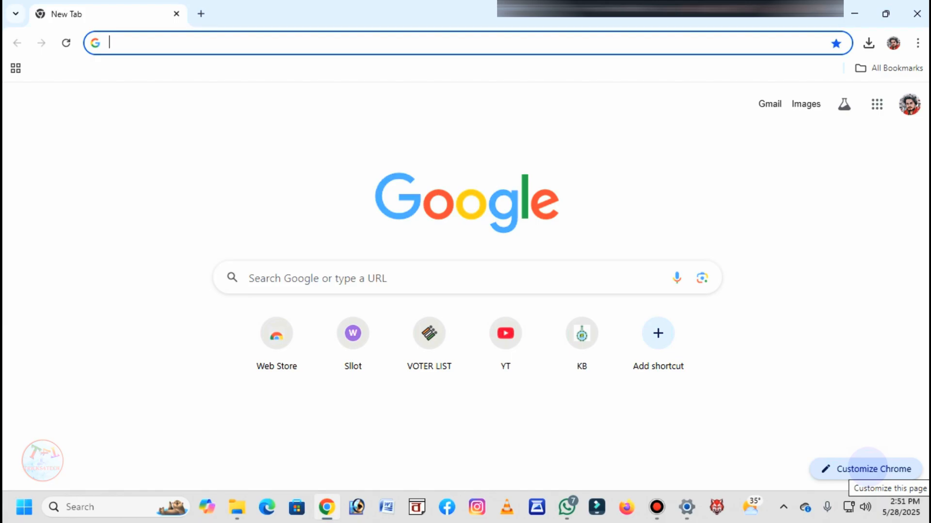
# Open the Chrome customization settings and look through the appearance, color, toolbar and shortcut options
pyautogui.click(842, 468)
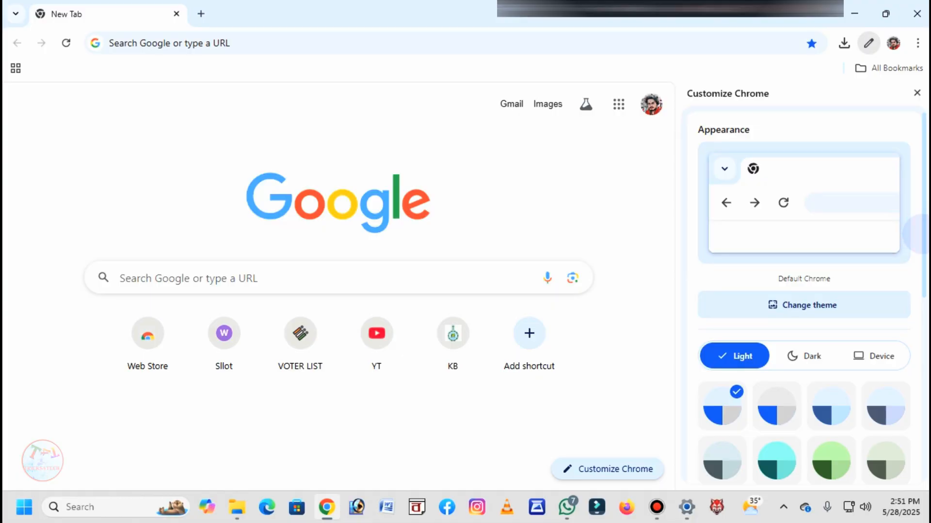
pyautogui.scroll(-1, 919, 252)
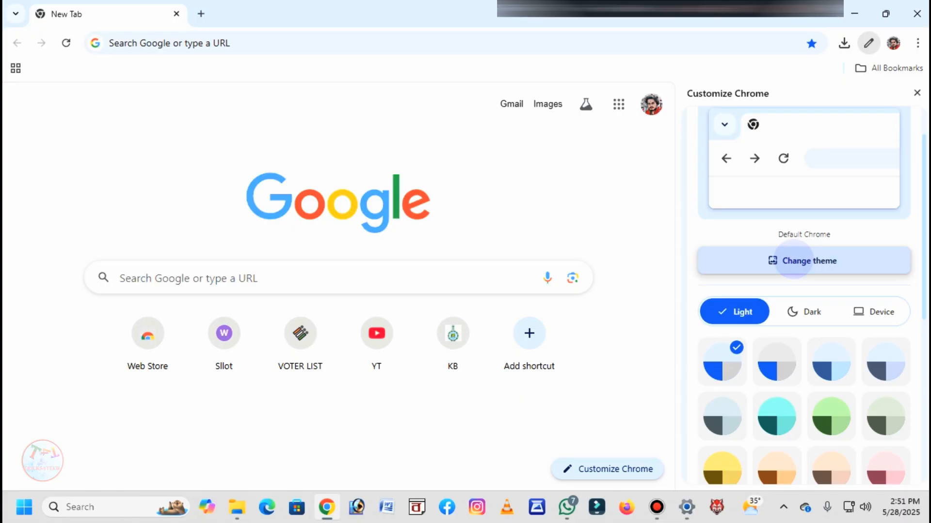
pyautogui.scroll(-3, 793, 272)
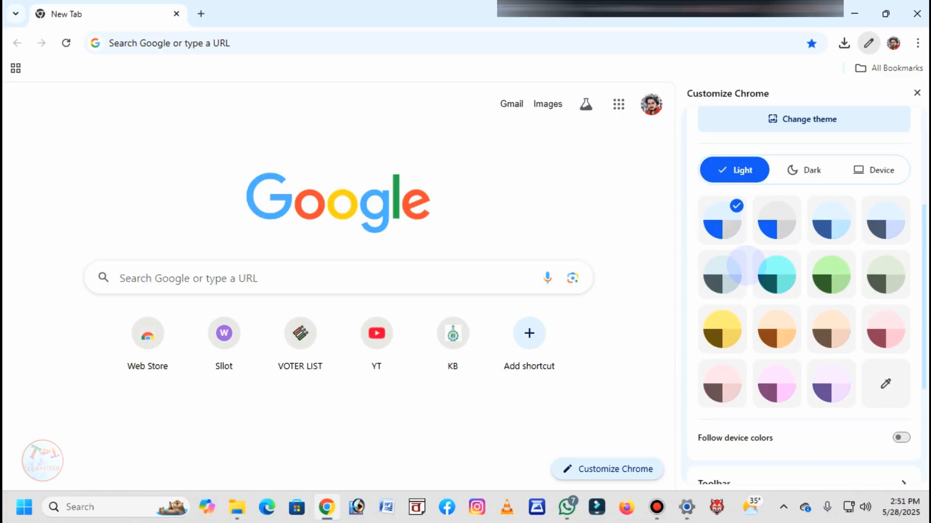
pyautogui.scroll(4, 805, 271)
pyautogui.scroll(-7, 799, 357)
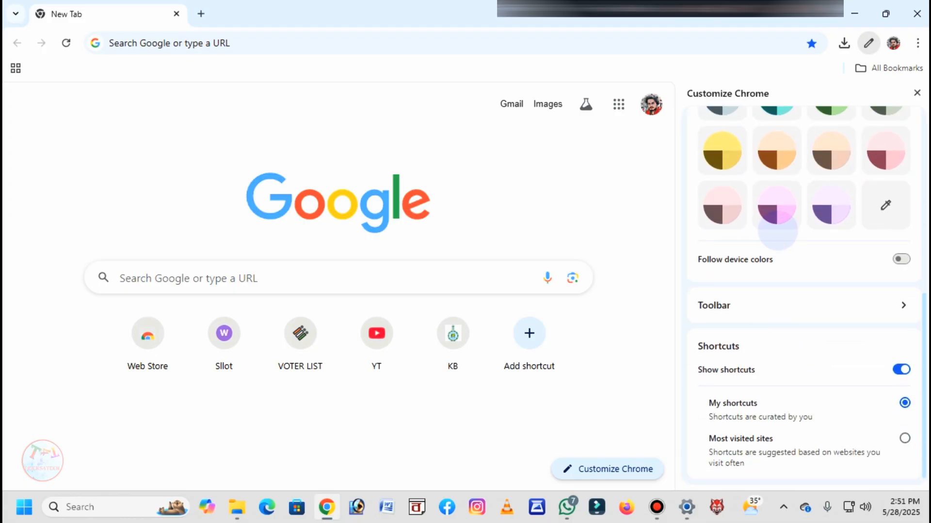
pyautogui.scroll(5, 775, 228)
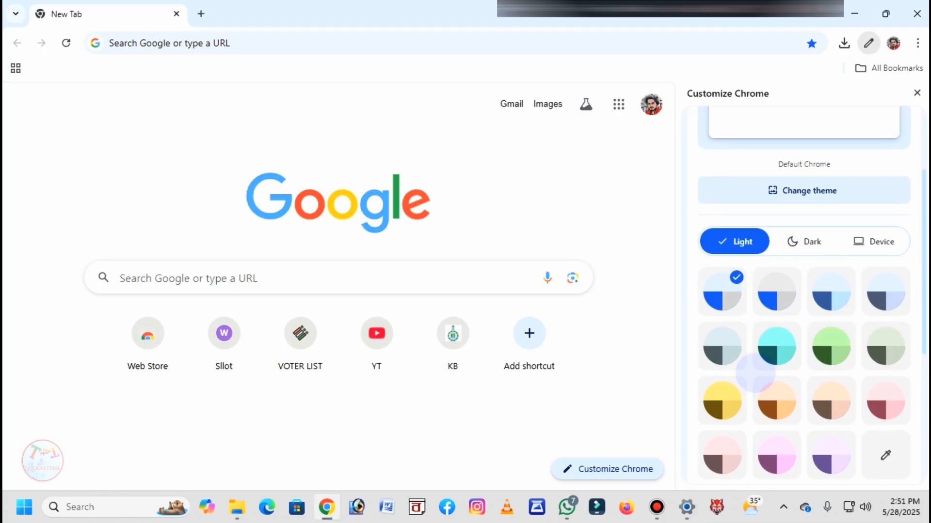
pyautogui.scroll(3, 824, 339)
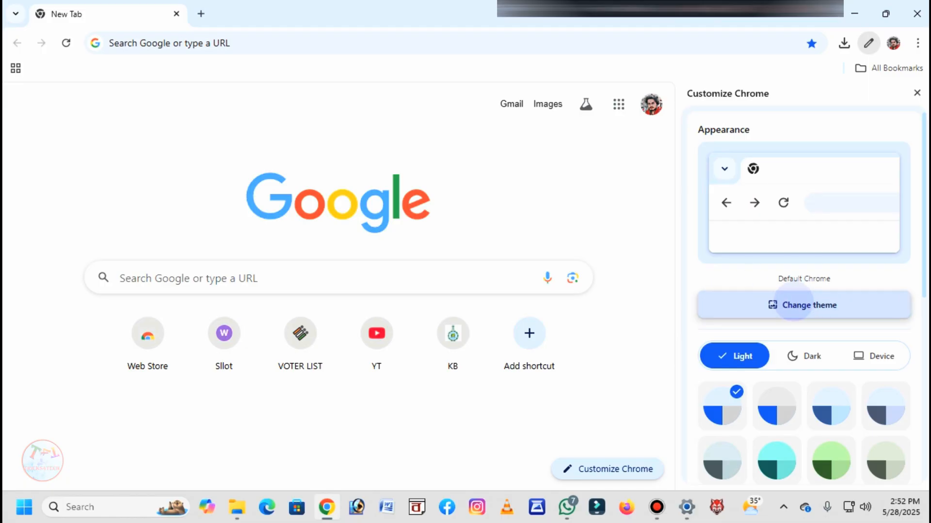
# Apply the first NASA Image Library photo from the Earth theme collection and check the background in a new browser tab
pyautogui.click(795, 301)
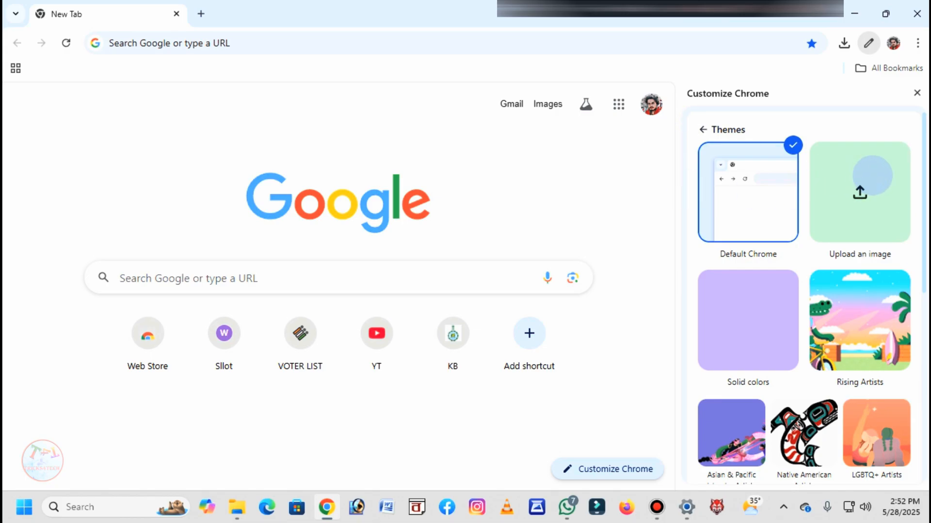
pyautogui.moveTo(920, 201); pyautogui.dragTo(920, 310)
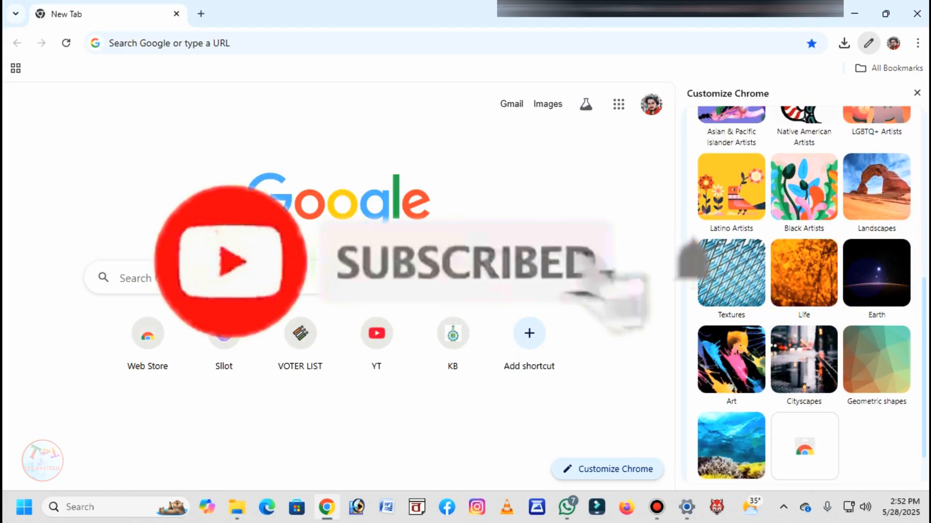
pyautogui.click(863, 274)
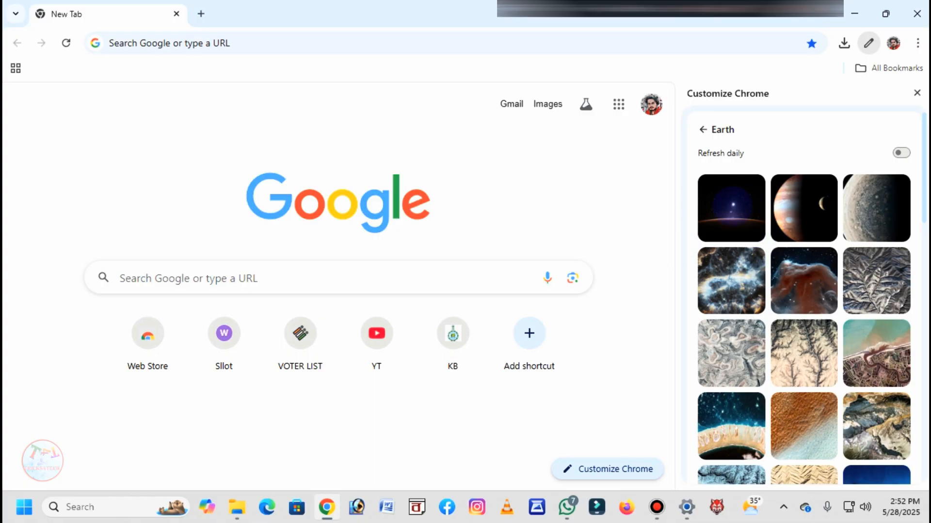
pyautogui.click(731, 208)
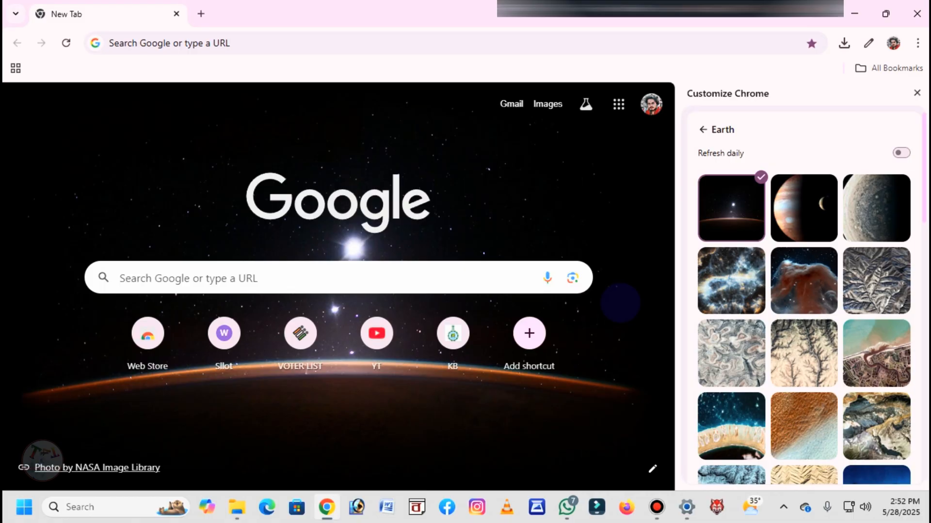
pyautogui.hotkey('ctrl', 't')
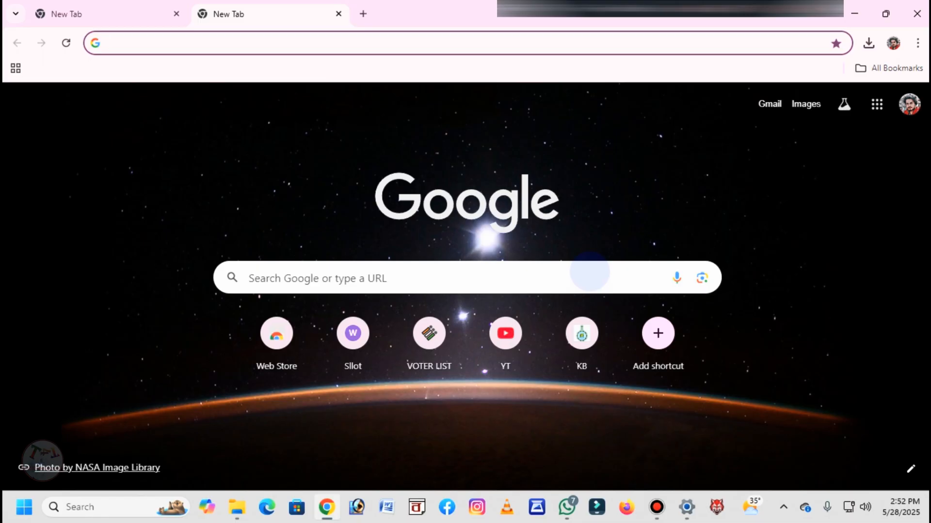
pyautogui.hotkey('ctrl', 'Tab')
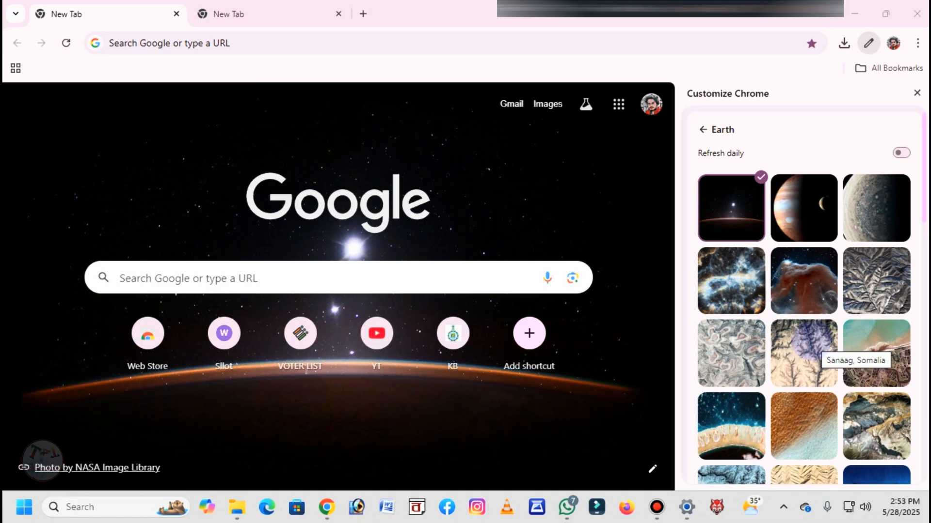
# Try the Iceland and Al Jabal al Akhdar, Libya images from the Earth collection as the background
pyautogui.scroll(-5, 820, 417)
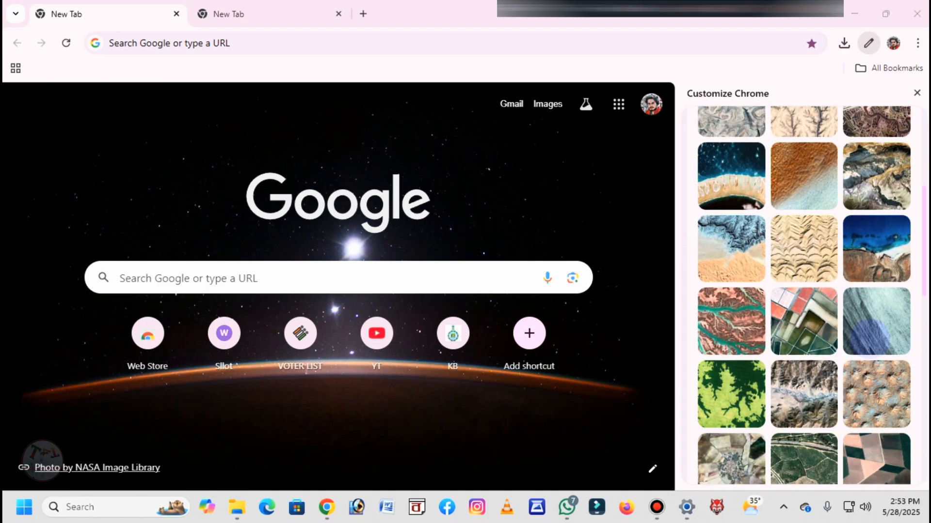
pyautogui.click(867, 334)
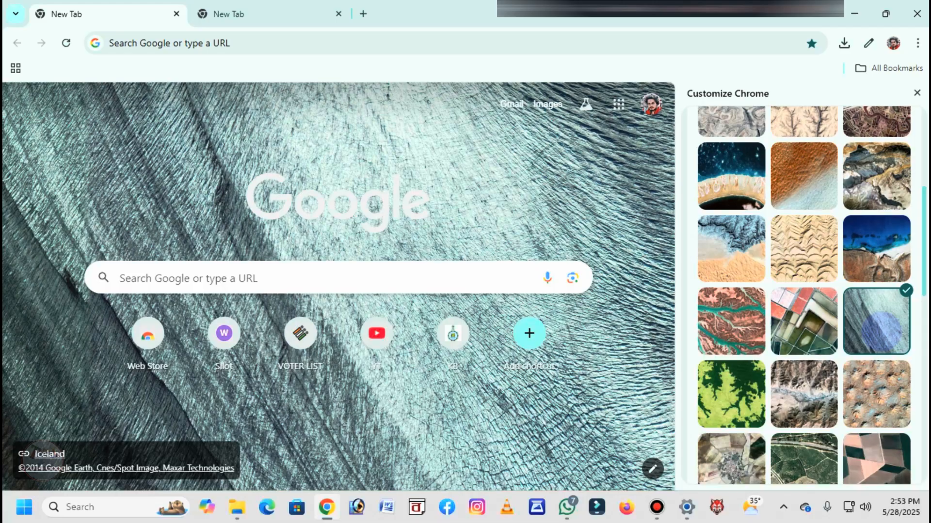
pyautogui.click(884, 236)
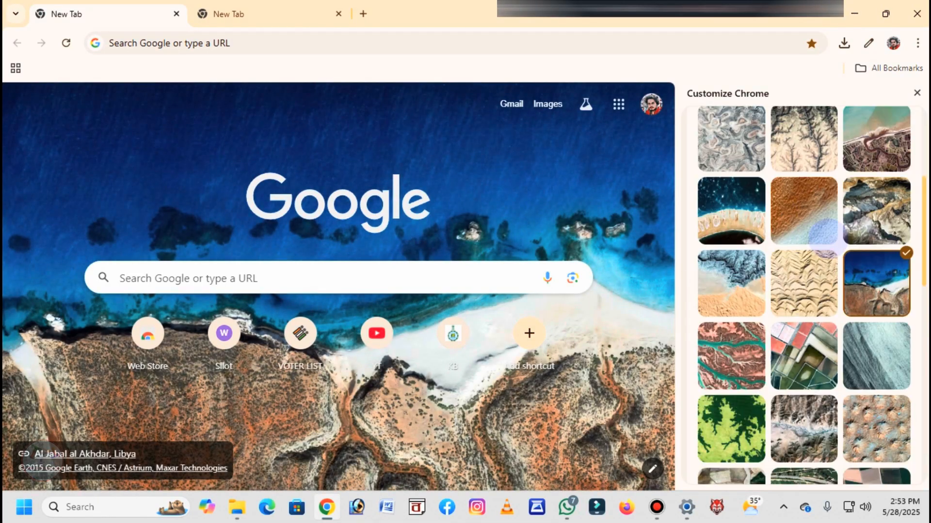
# Upload the desktop image 4k-Frozen-World-Beneath-A-Rising-Planet-4K-Wallpaper as the new tab background theme
pyautogui.scroll(5, 824, 237)
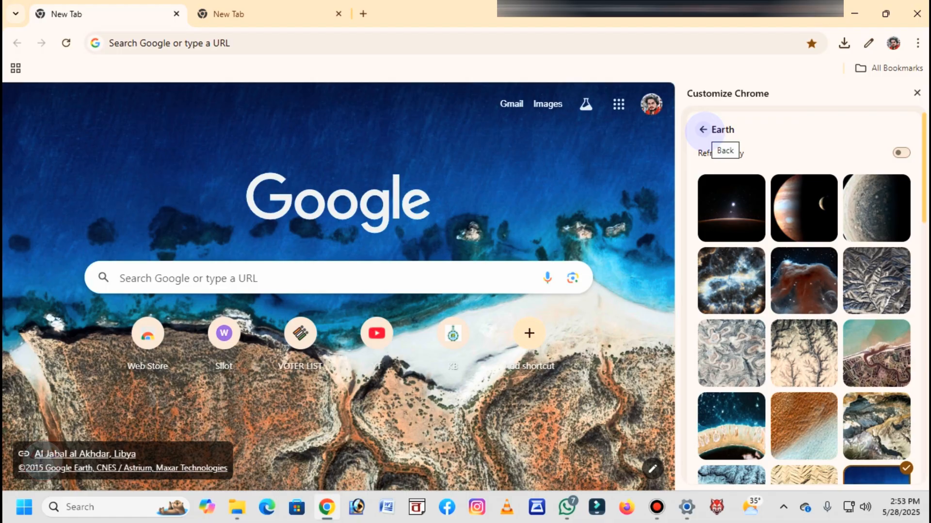
pyautogui.click(702, 130)
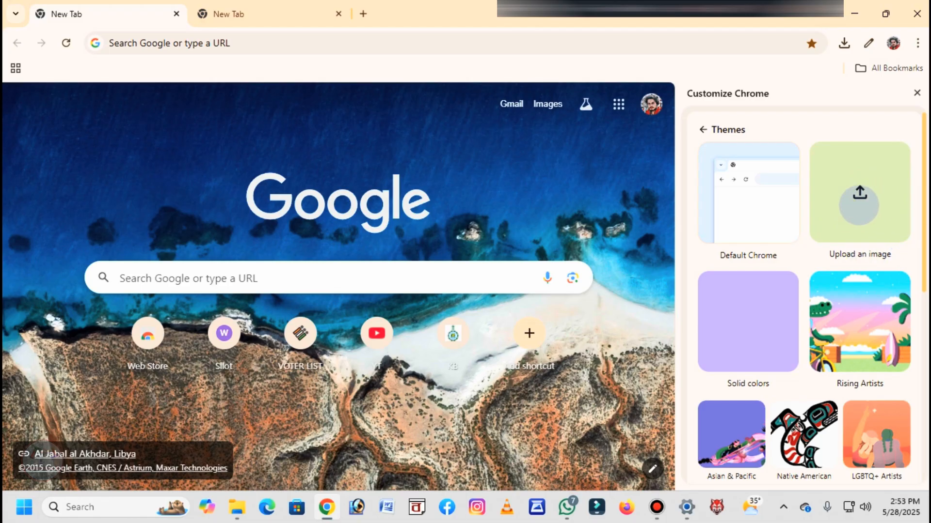
pyautogui.click(859, 206)
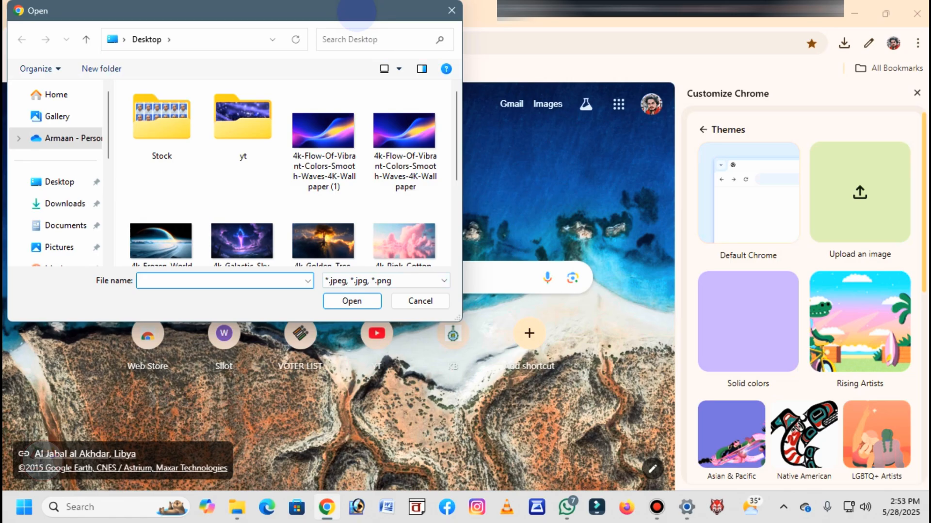
pyautogui.moveTo(361, 10); pyautogui.dragTo(480, 40)
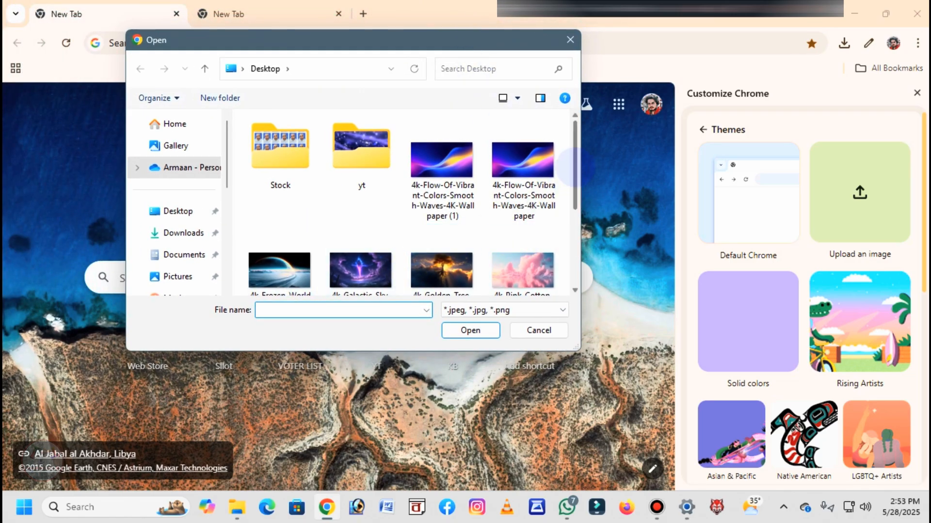
pyautogui.moveTo(576, 167); pyautogui.dragTo(573, 190)
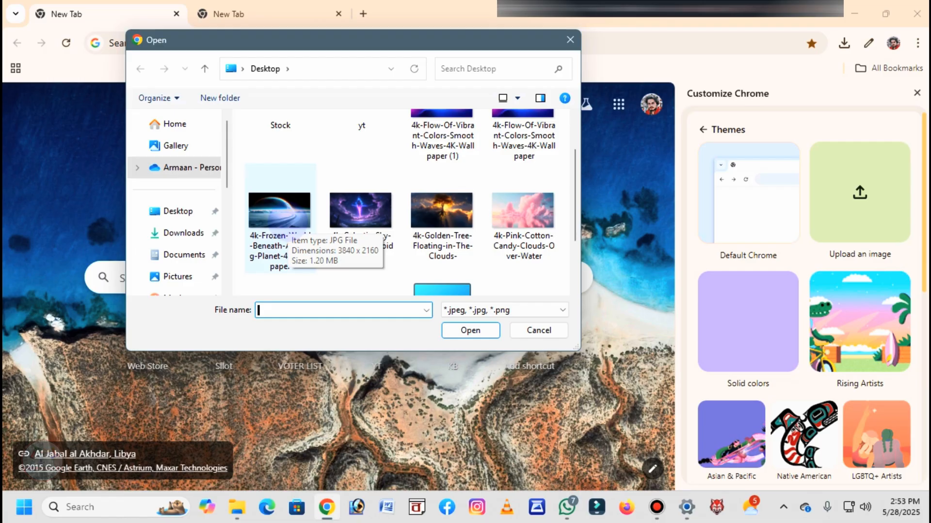
pyautogui.click(281, 223)
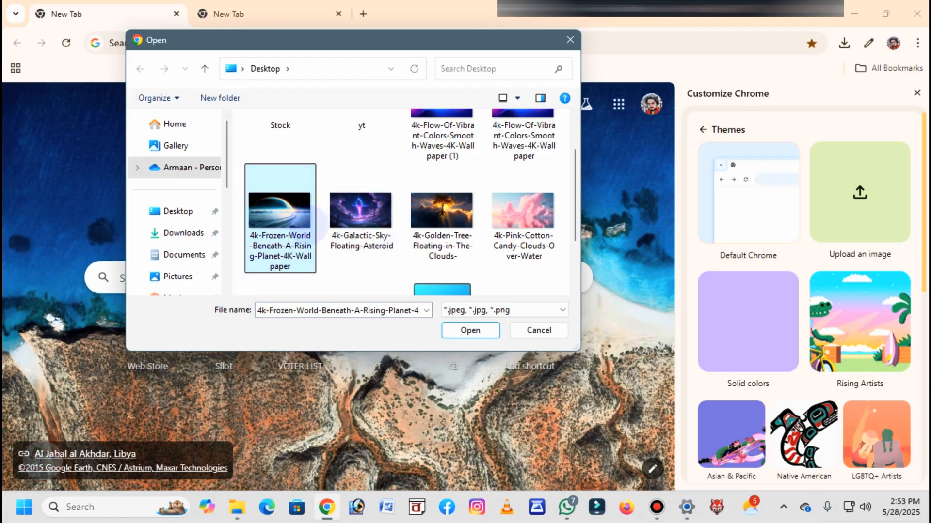
pyautogui.click(467, 332)
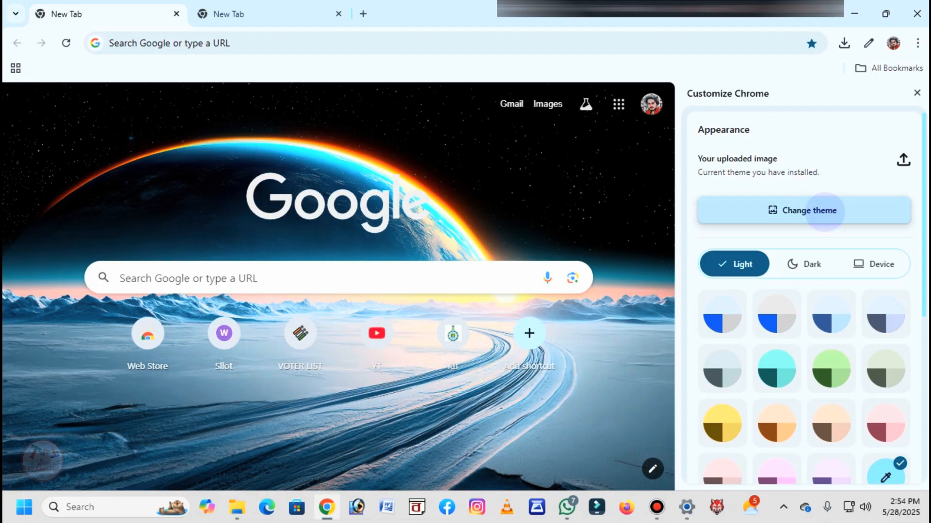
# Reset the browser theme to Default Chrome
pyautogui.click(824, 211)
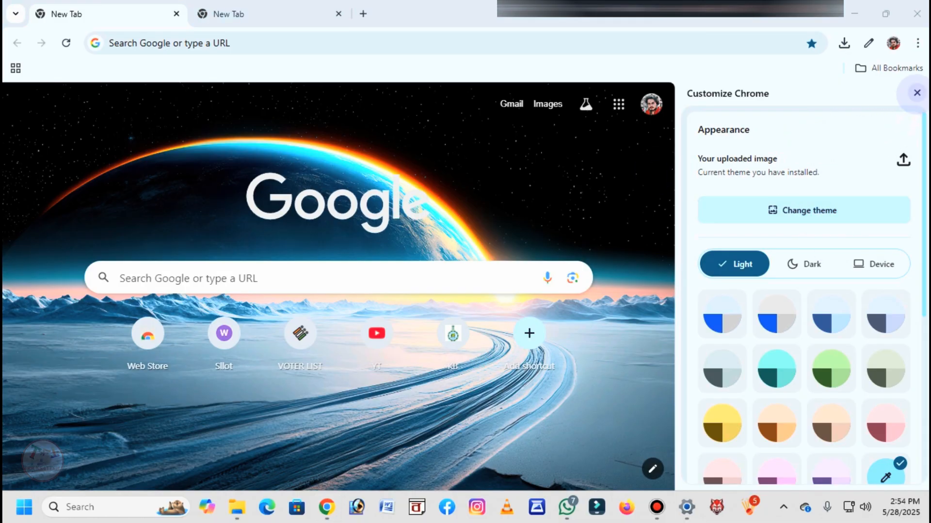
pyautogui.click(917, 93)
pyautogui.click(908, 469)
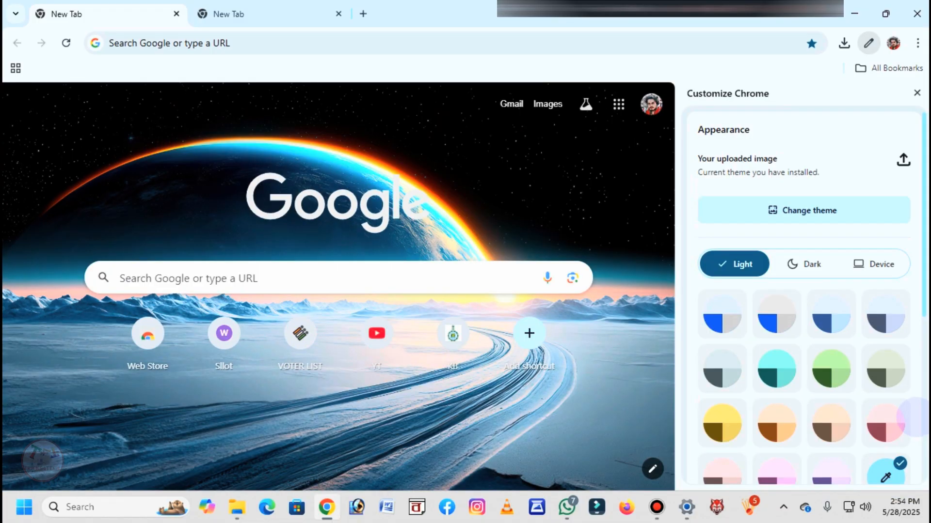
pyautogui.click(781, 208)
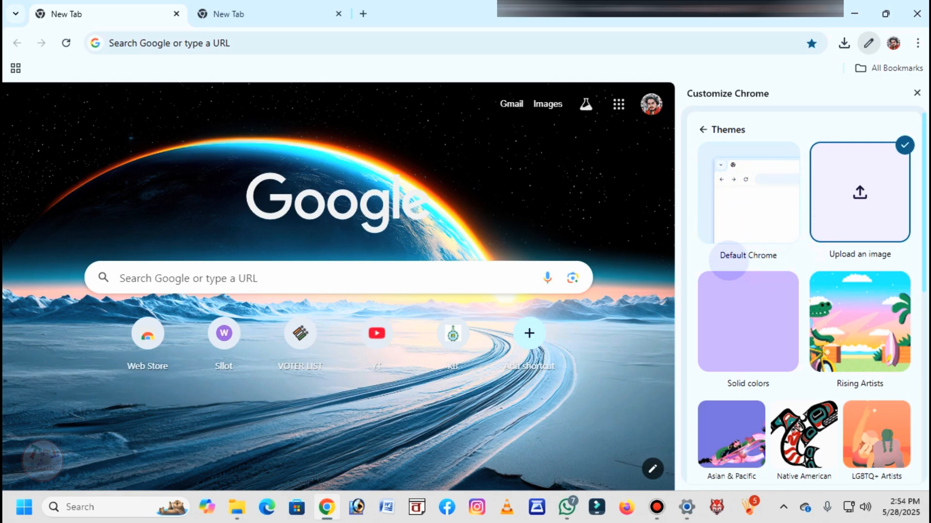
pyautogui.click(757, 199)
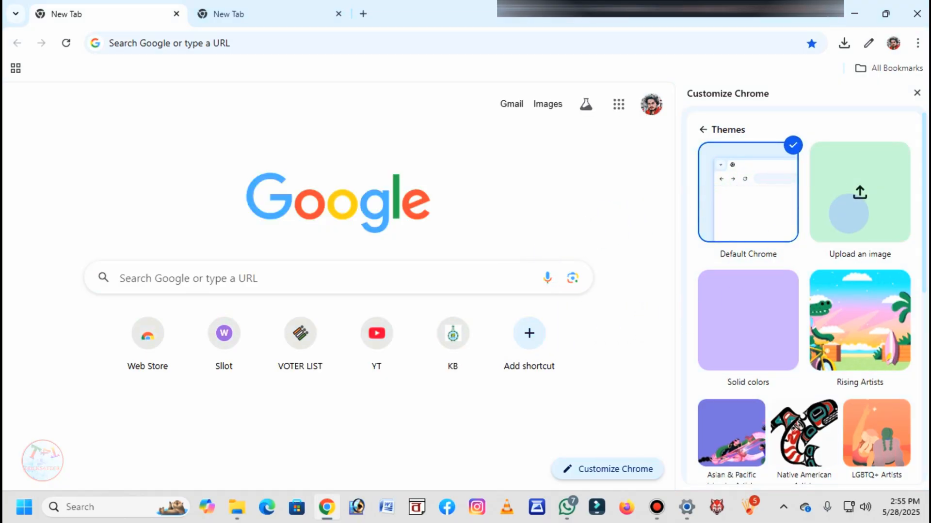
# Switch the browser appearance to Dark mode and close the customization settings
pyautogui.click(703, 130)
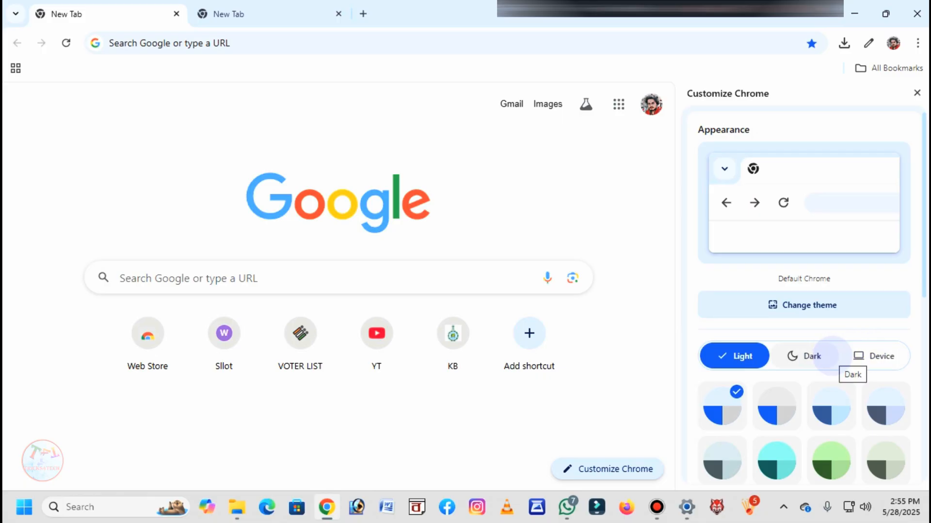
pyautogui.click(798, 361)
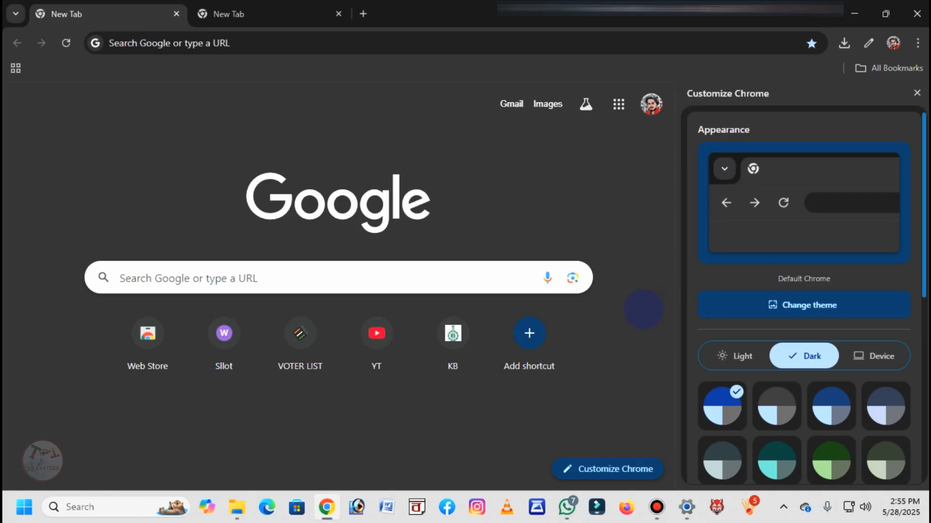
pyautogui.click(916, 92)
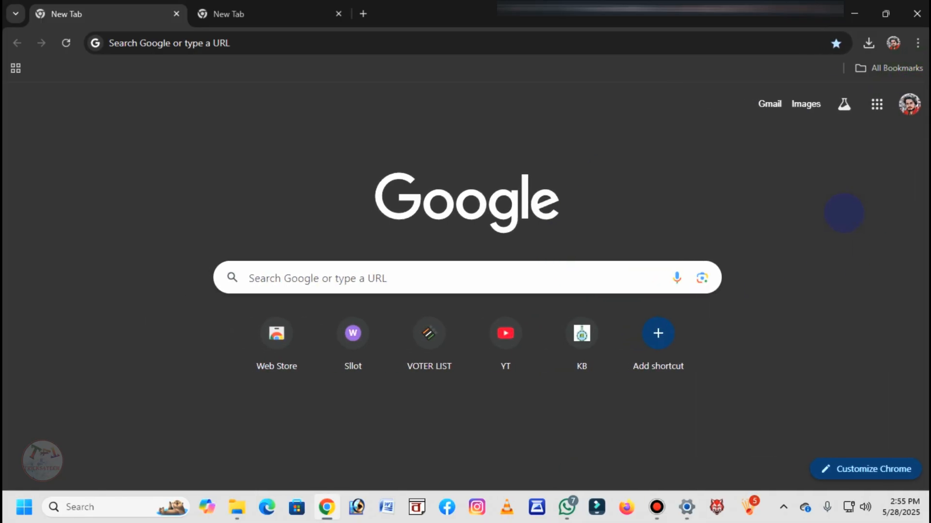
# Reopen the theme settings and upload the desktop image abstract-fantasy-landscape-with-color-year-purple-tones as the background
pyautogui.click(866, 468)
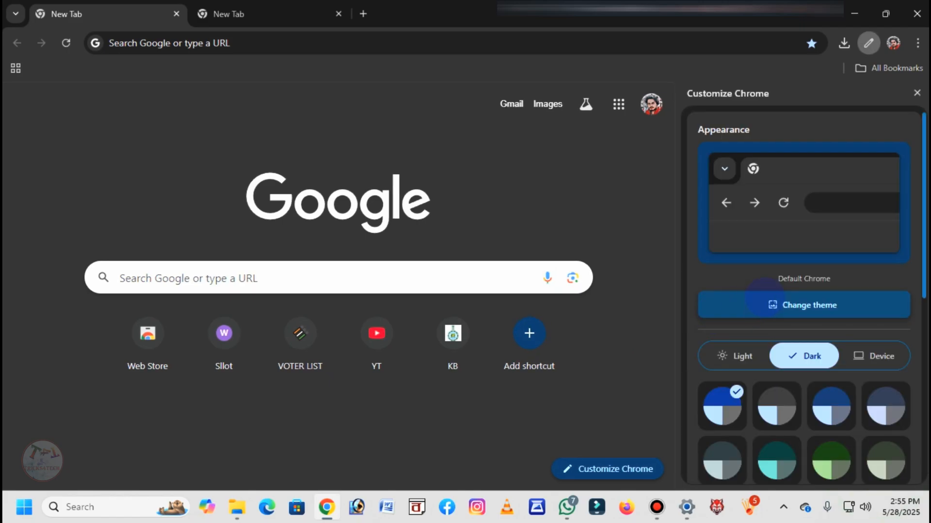
pyautogui.scroll(-3, 840, 283)
pyautogui.scroll(5, 840, 283)
pyautogui.click(810, 305)
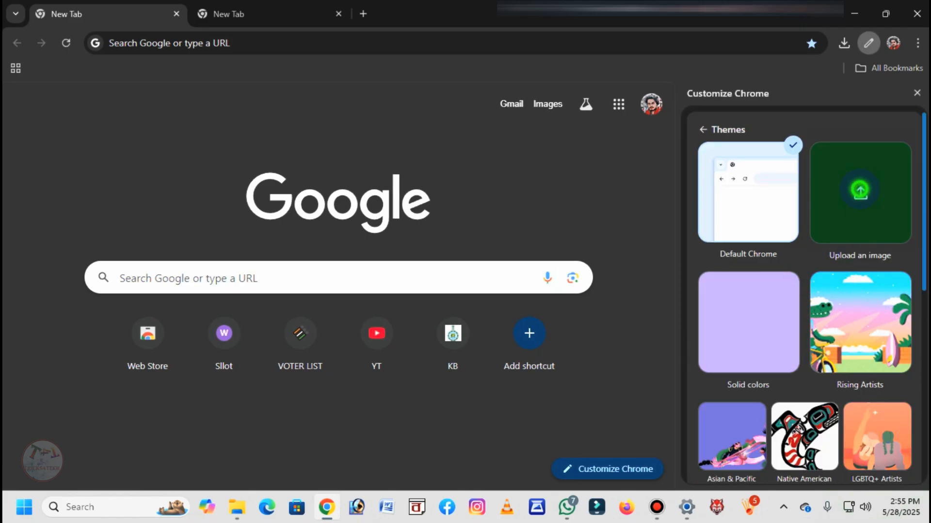
pyautogui.click(859, 192)
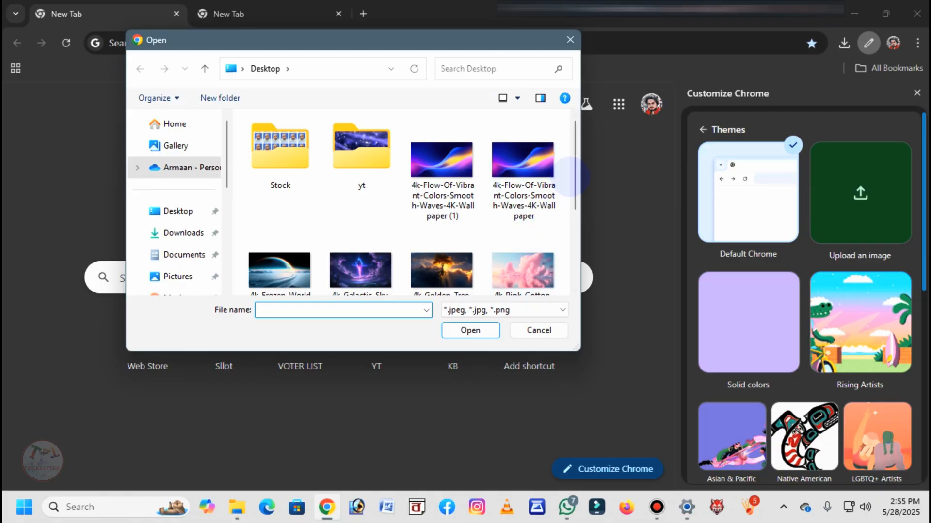
pyautogui.moveTo(575, 187); pyautogui.dragTo(575, 255)
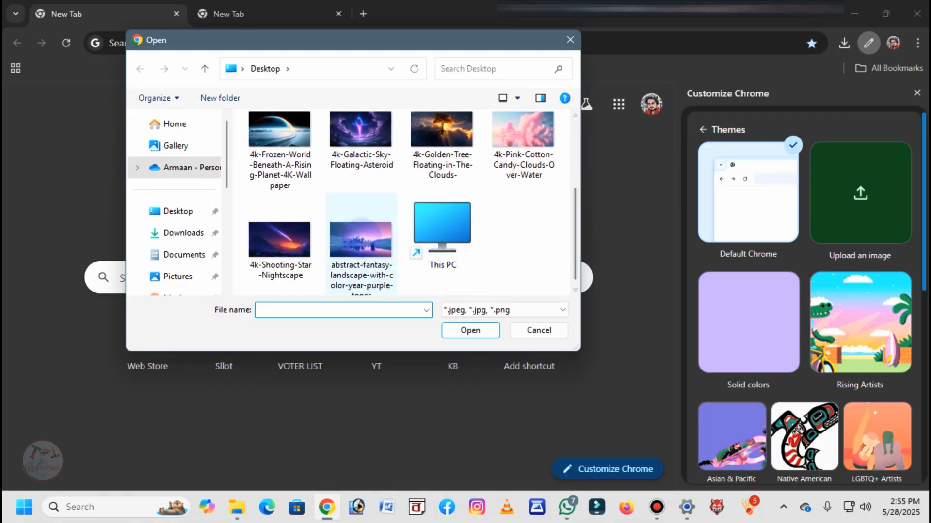
pyautogui.doubleClick(361, 238)
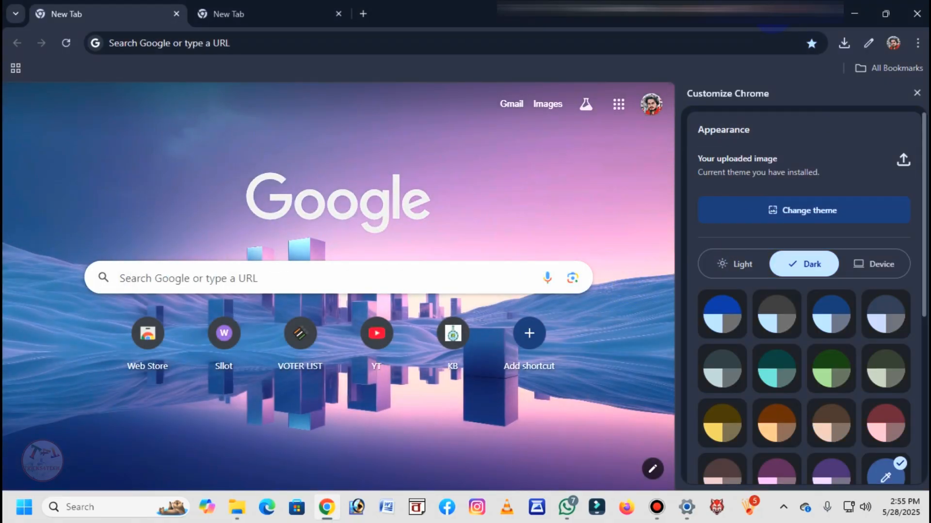